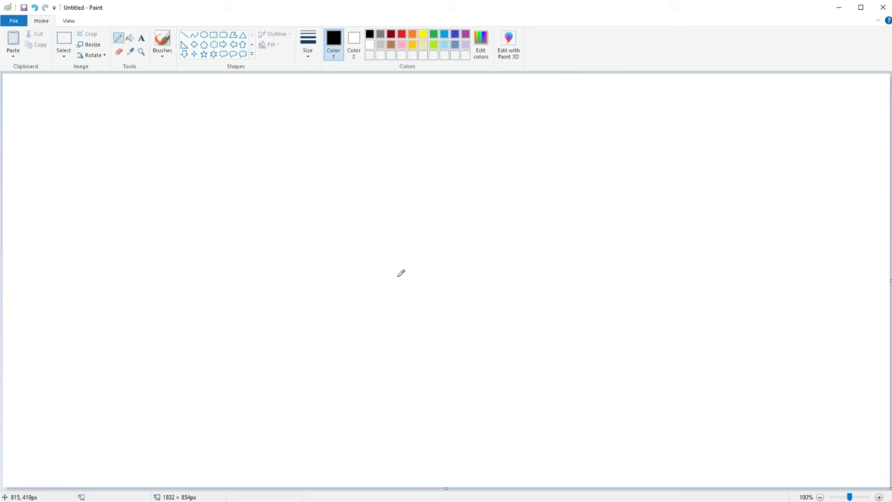
Step: Enlarge a Natural pencil brush and paint a vertical gray stroke, then darken its top to black
click(162, 52)
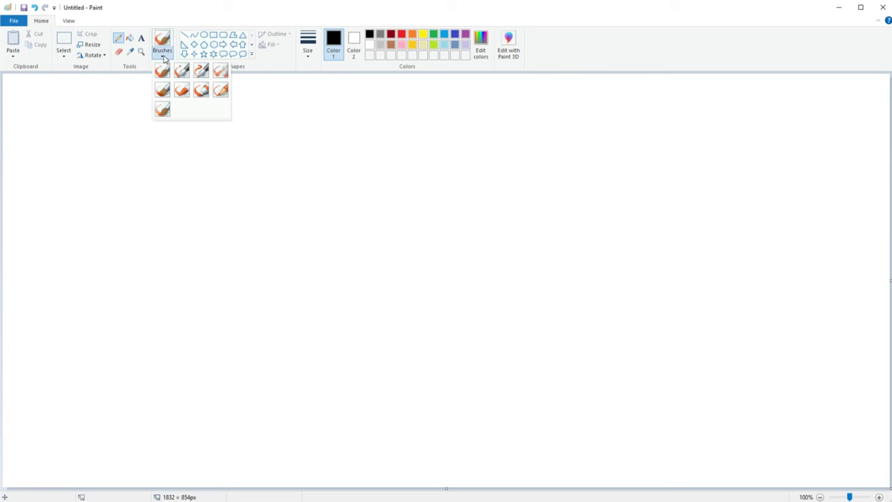
click(220, 91)
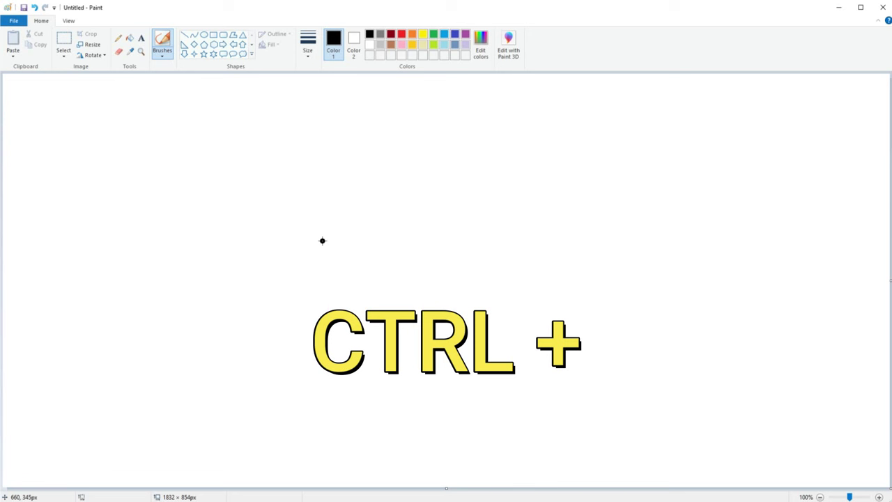
key(ctrl+plus)
key(ctrl+plus)
key(ctrl+plus)
key(ctrl+plus)
key(ctrl+plus)
key(ctrl+plus)
key(ctrl+plus)
key(ctrl+plus)
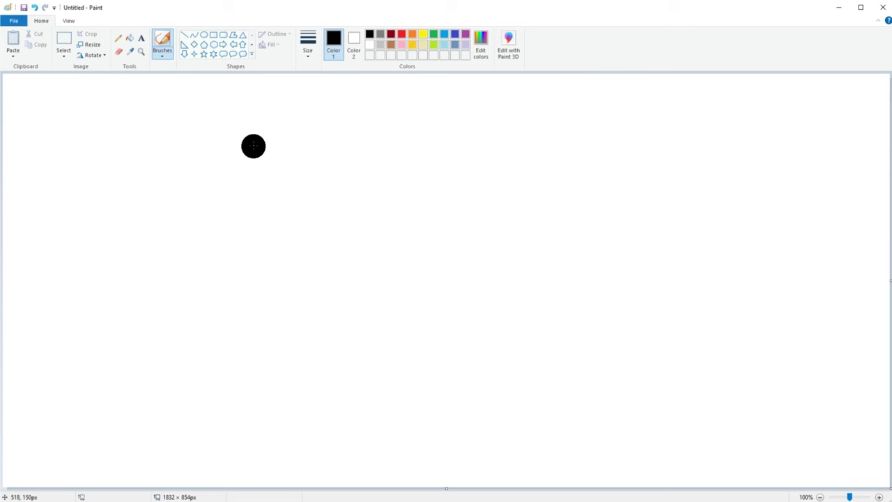
drag(253, 144, 254, 216)
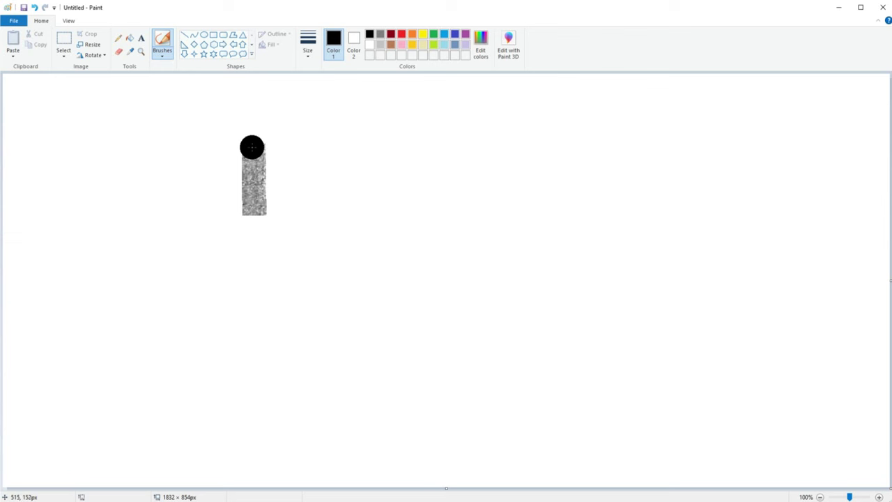
drag(251, 145, 251, 178)
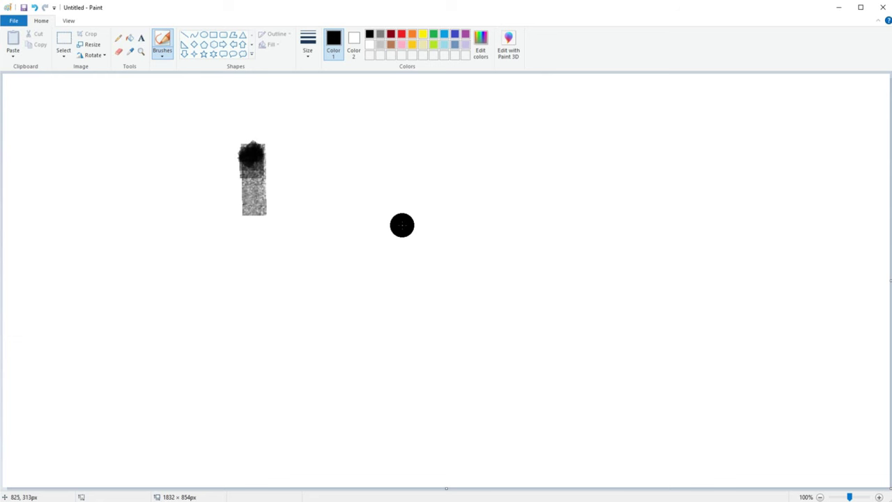
Step: Scribble a red box and a light-blue box to its right, then stroke blue down their shared edge
click(401, 34)
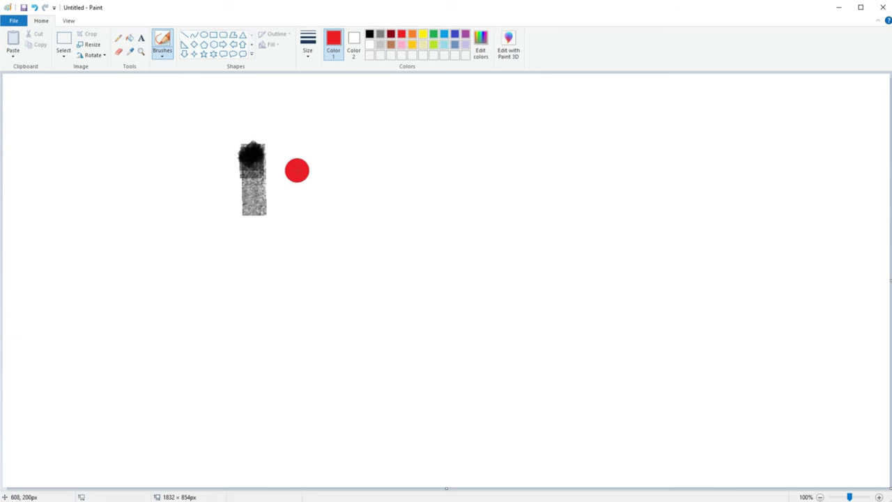
mouse_move(331, 129)
mouse_down()
mouse_move(334, 179)
mouse_move(346, 174)
mouse_move(352, 139)
mouse_move(368, 174)
mouse_move(327, 182)
mouse_move(353, 142)
mouse_up()
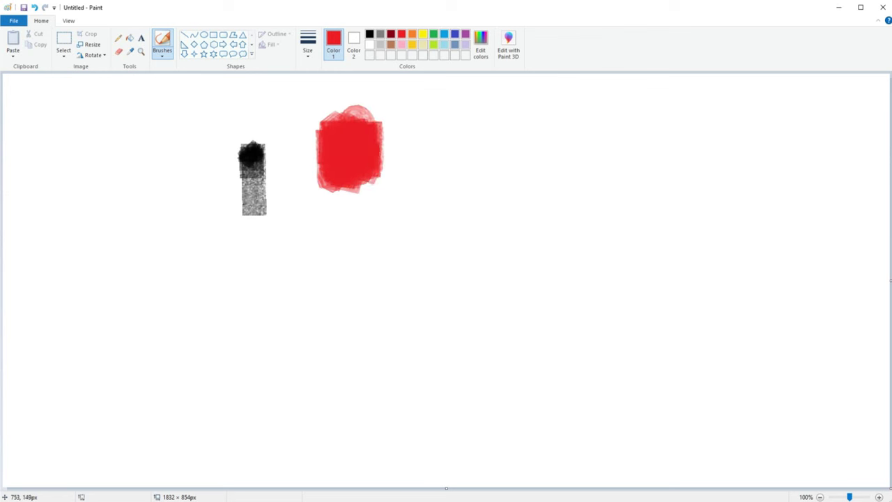
click(444, 34)
mouse_move(408, 130)
mouse_down()
mouse_move(411, 184)
mouse_move(402, 113)
mouse_move(398, 175)
mouse_move(396, 122)
mouse_move(412, 118)
mouse_move(430, 153)
mouse_move(429, 115)
mouse_move(432, 178)
mouse_move(390, 124)
mouse_move(390, 139)
mouse_move(392, 117)
mouse_move(369, 173)
mouse_up()
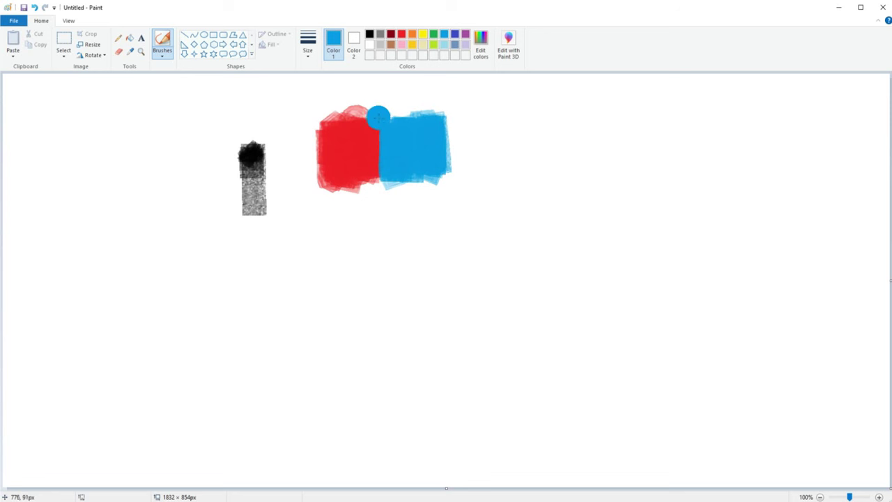
drag(377, 117, 377, 187)
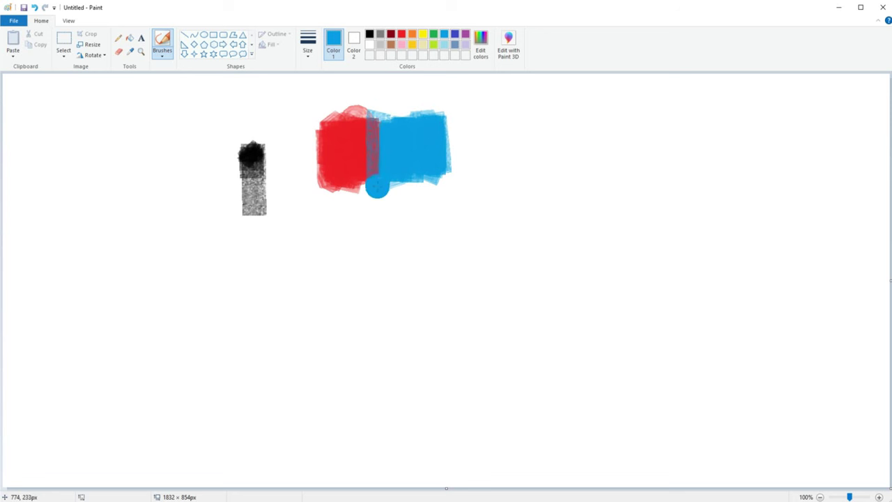
Step: Sample the purple-blue overlap and paint it down the seam; try a crimson stroke and undo it
click(129, 52)
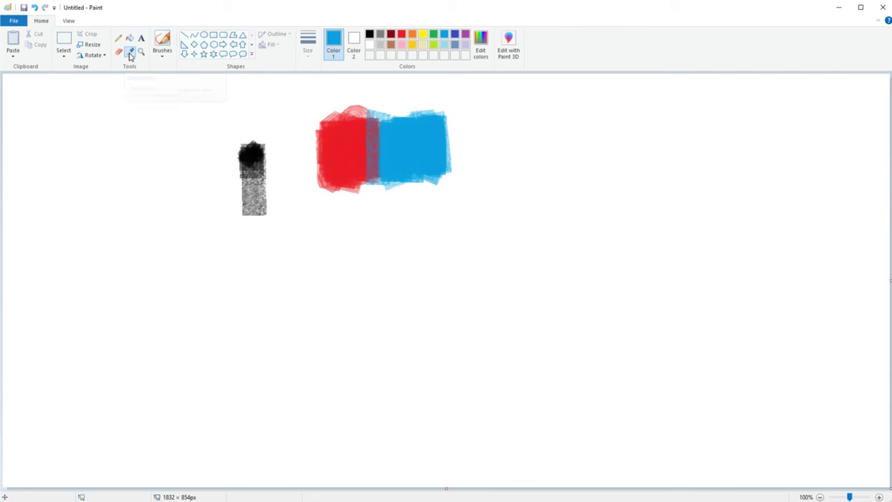
click(370, 145)
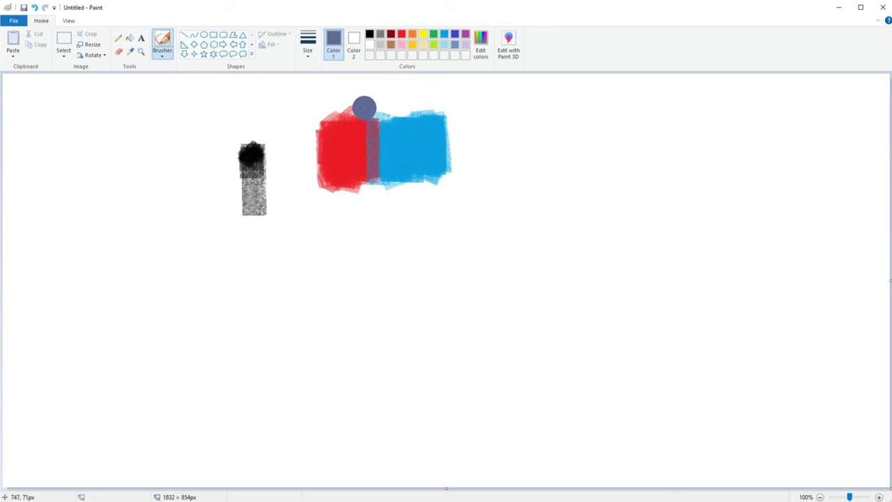
drag(363, 107, 366, 193)
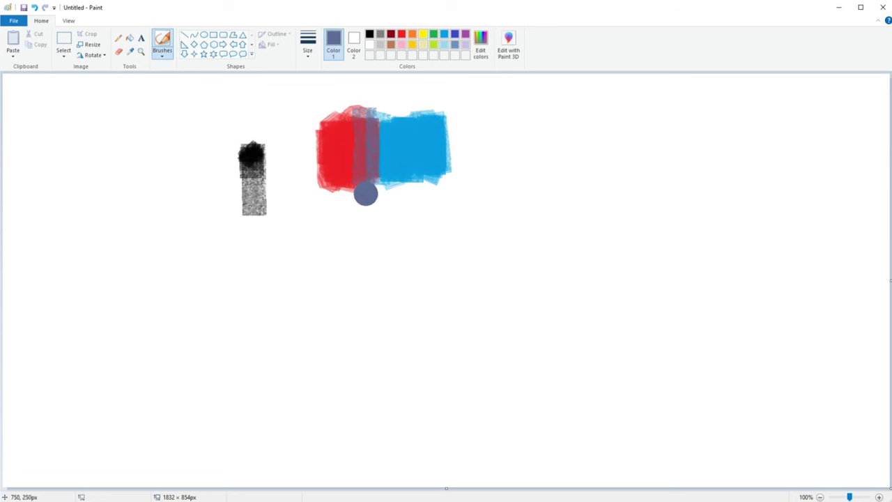
click(129, 51)
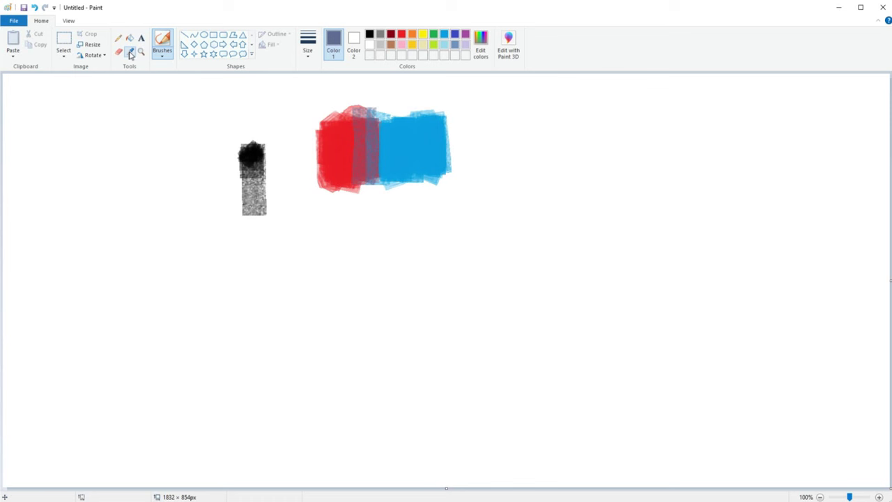
click(361, 138)
drag(352, 113, 355, 189)
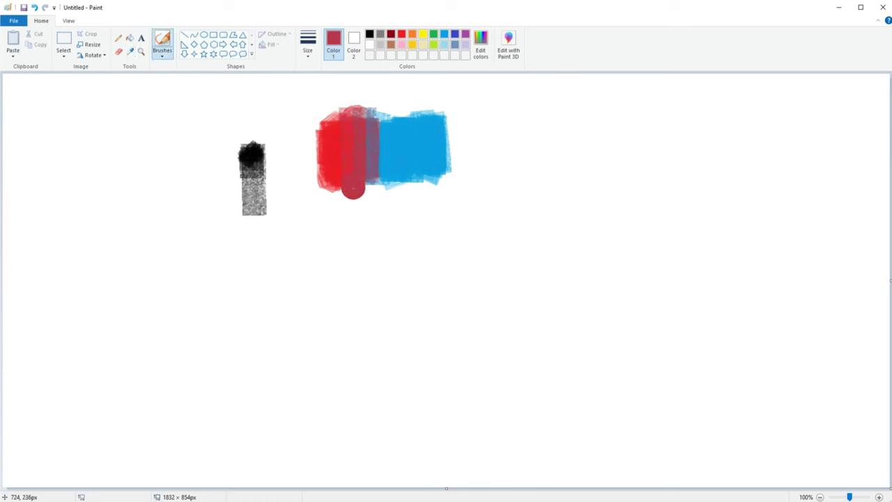
key(ctrl+z)
Step: Paint sampled purple over the red/blue overlap, pick up the blue, and shrink the brush
click(130, 51)
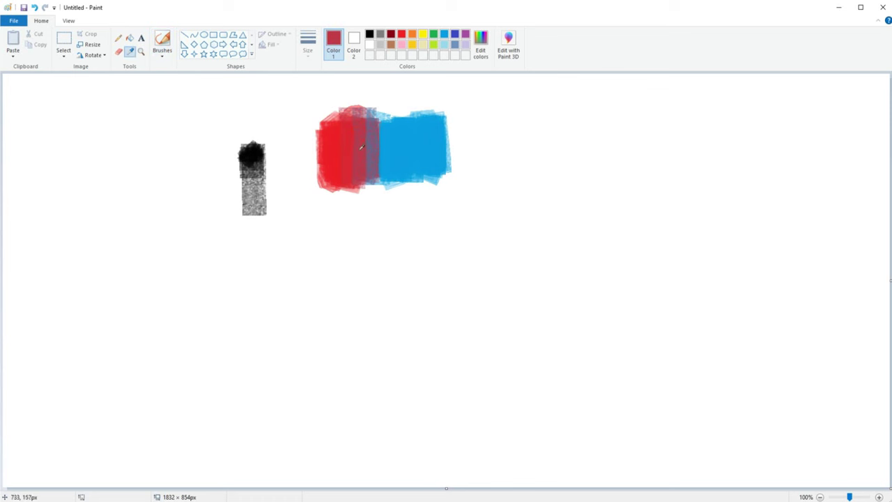
click(380, 140)
mouse_move(377, 129)
mouse_down()
mouse_move(380, 111)
mouse_move(383, 145)
mouse_up()
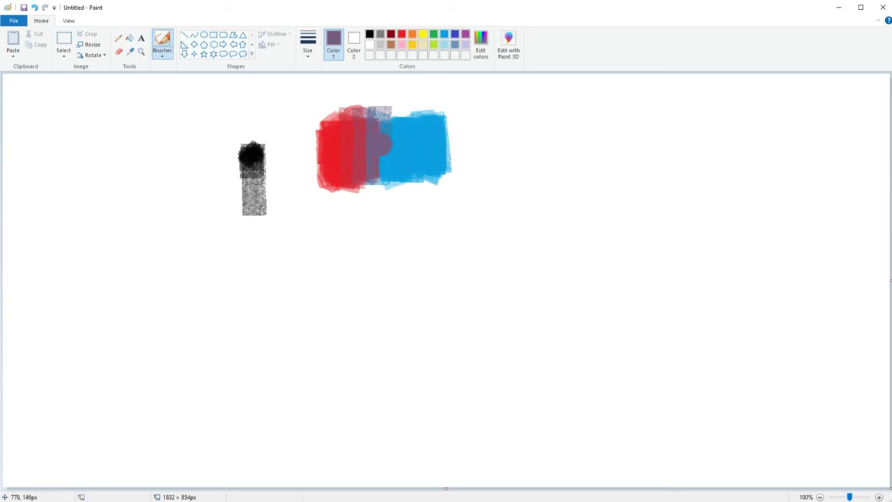
click(129, 50)
click(389, 122)
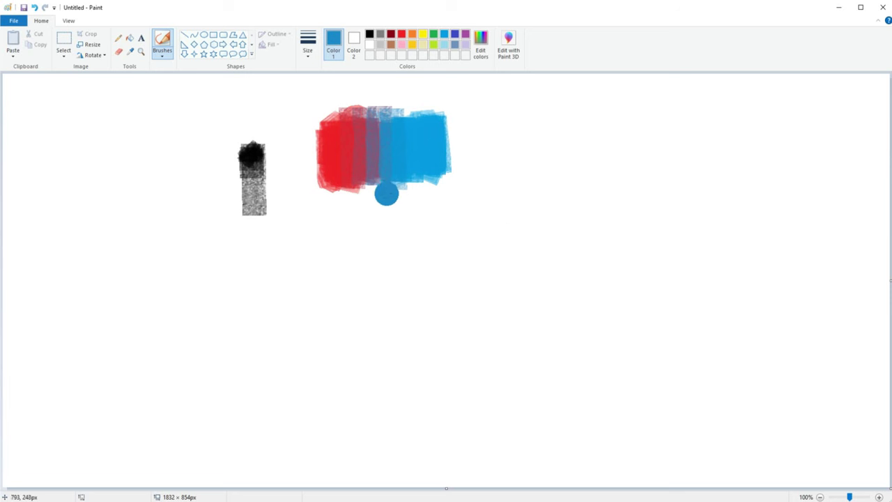
key(ctrl+minus)
key(ctrl+minus)
key(ctrl+minus)
key(ctrl+minus)
key(ctrl+minus)
key(ctrl+minus)
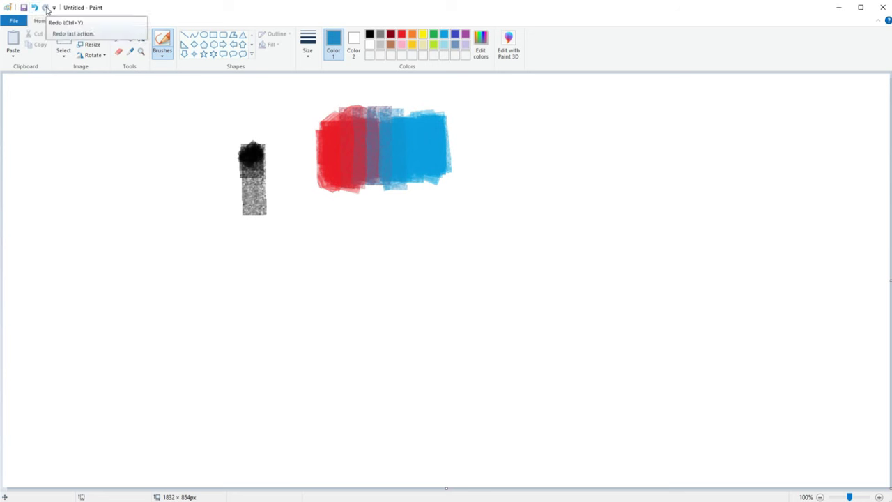
Step: Add Pencil, Fill, Eraser, Text and Magnifier to the Quick Access Toolbar, then reselect Brushes
right_click(119, 42)
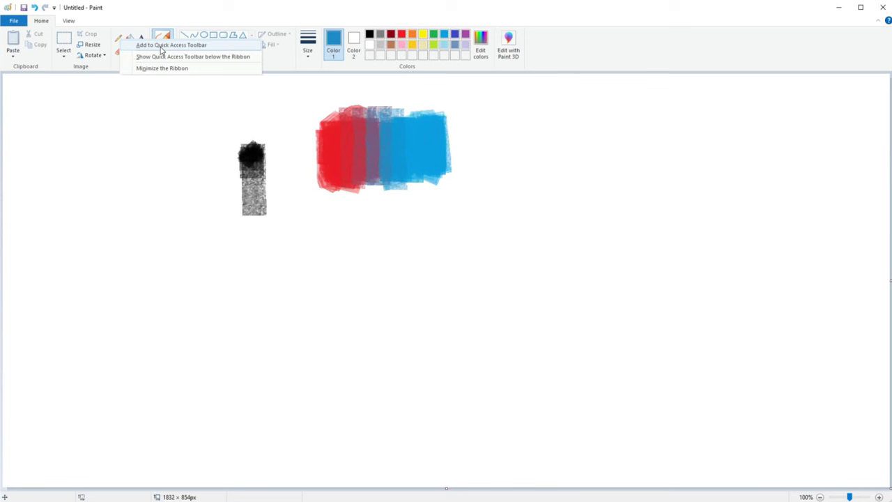
click(161, 48)
right_click(131, 42)
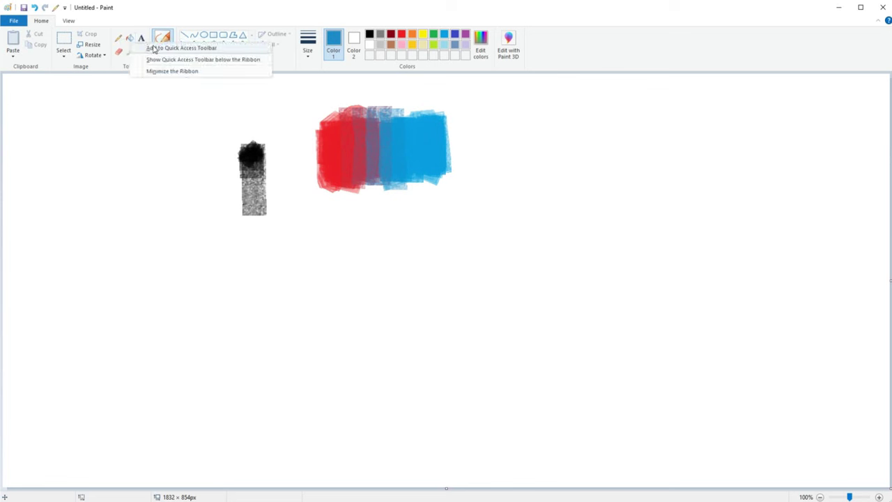
click(154, 48)
right_click(119, 52)
click(139, 55)
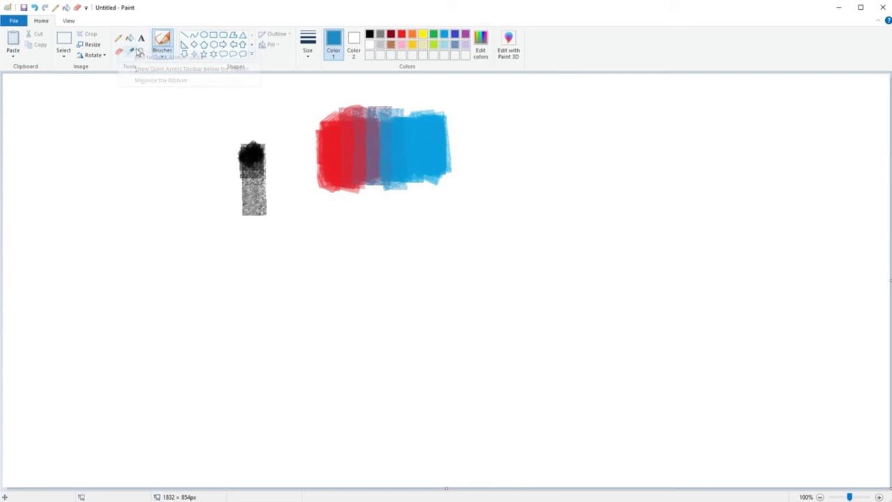
right_click(141, 38)
click(162, 43)
right_click(156, 52)
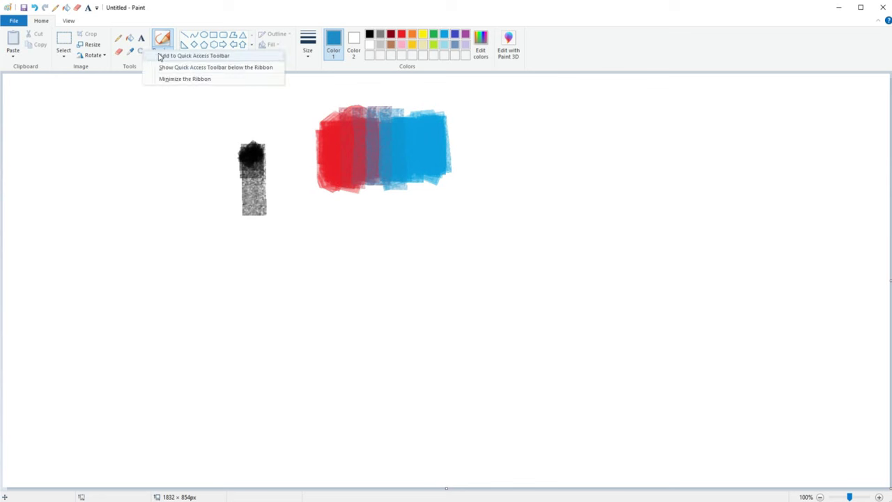
click(160, 56)
click(160, 55)
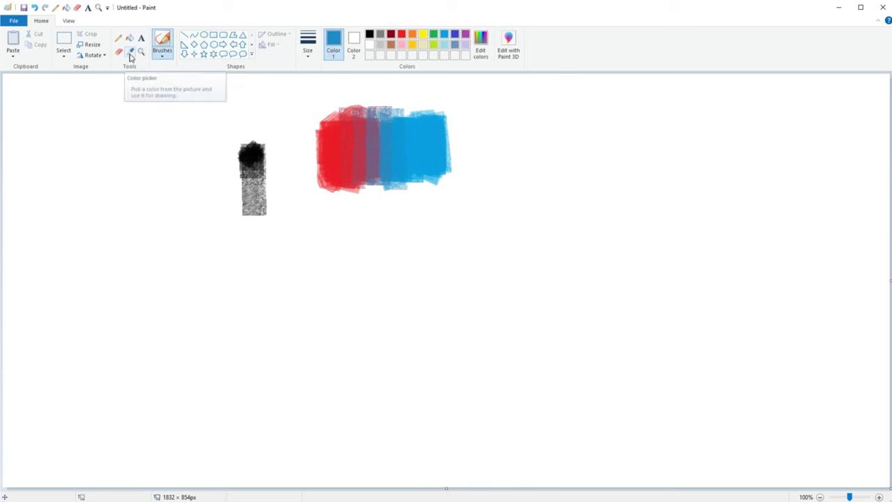
Step: Add the Color picker to the Quick Access Toolbar
key(alt)
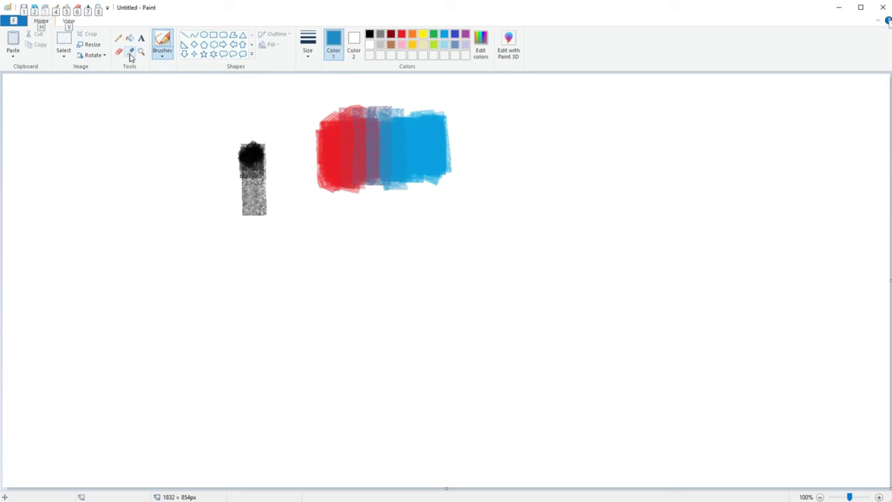
right_click(129, 58)
click(168, 62)
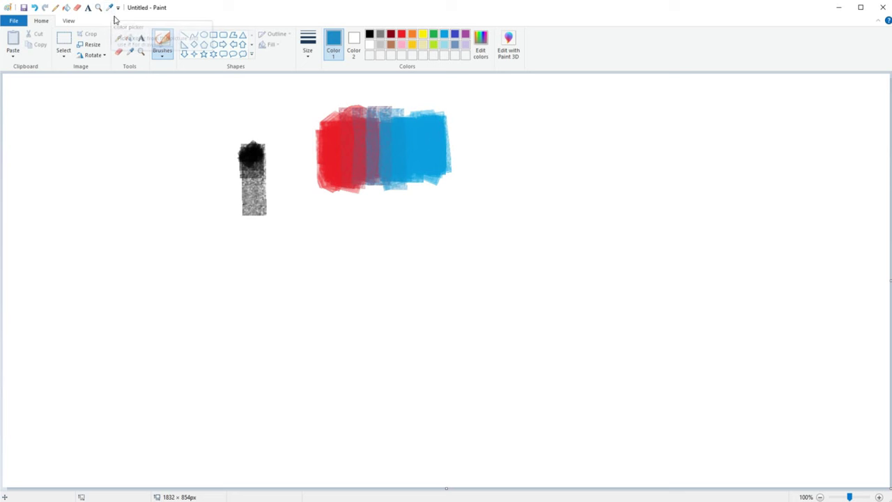
Step: Arm the pinned picker with F10, 9 and sample the purple overlap as the drawing colour
key(F10)
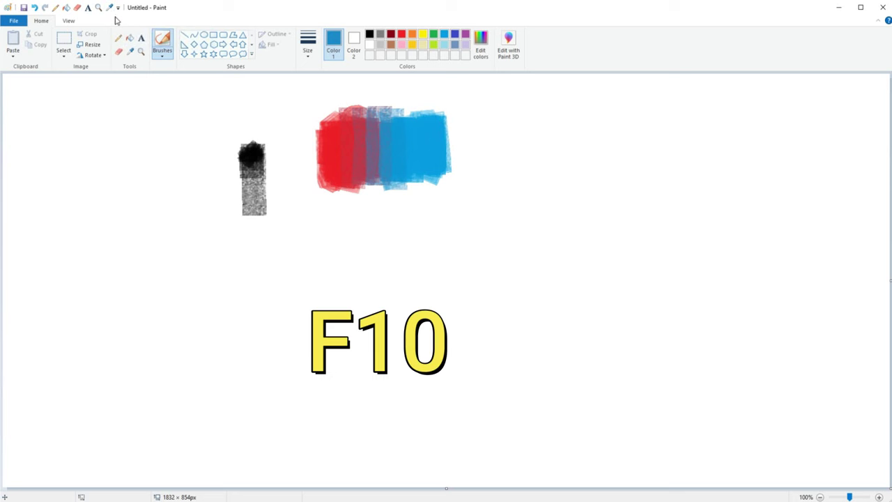
key(F10)
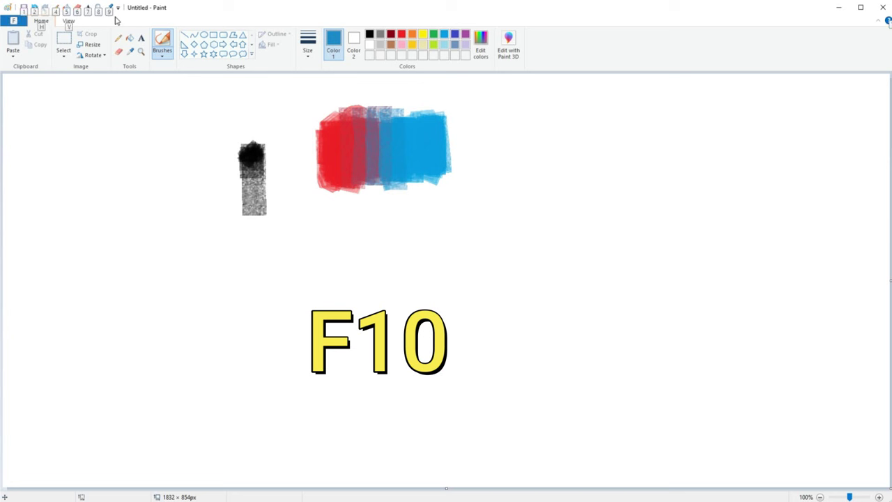
key(9)
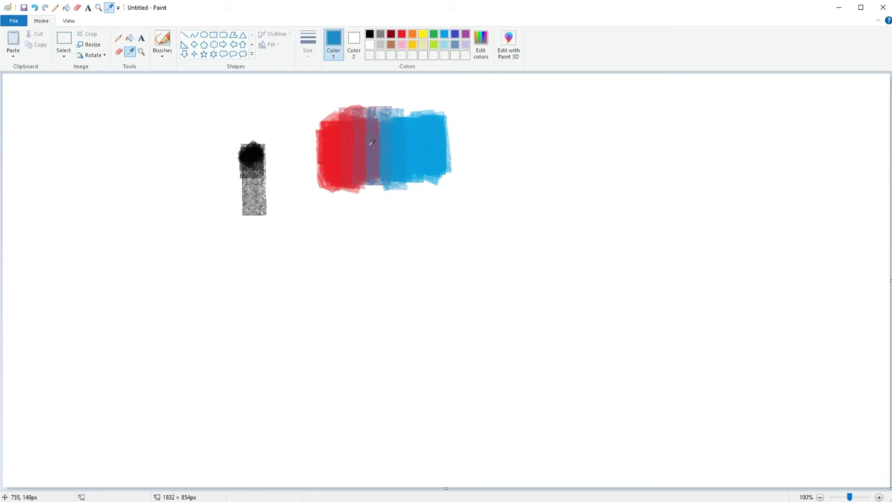
click(368, 146)
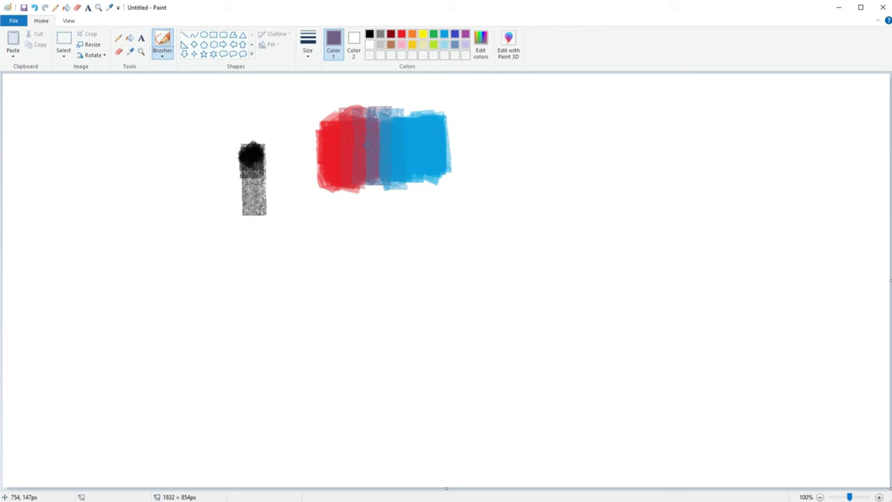
Step: Brush purple over the red-blue overlap, then sample a maroon from the blend
click(164, 43)
drag(363, 128, 363, 116)
key(alt)
key(h)
key(k)
click(358, 119)
Step: Sample a crimson and then a brighter red from the red box with the picker
key(alt)
key(h)
key(k)
click(350, 184)
key(alt)
key(h)
key(k)
right_click(498, 181)
key(alt)
key(h)
key(k)
click(341, 179)
Step: Sample a darker maroon from the blend, then pick up blue from the blue box
key(alt)
key(h)
key(k)
click(345, 132)
key(alt)
key(h)
key(k)
click(382, 149)
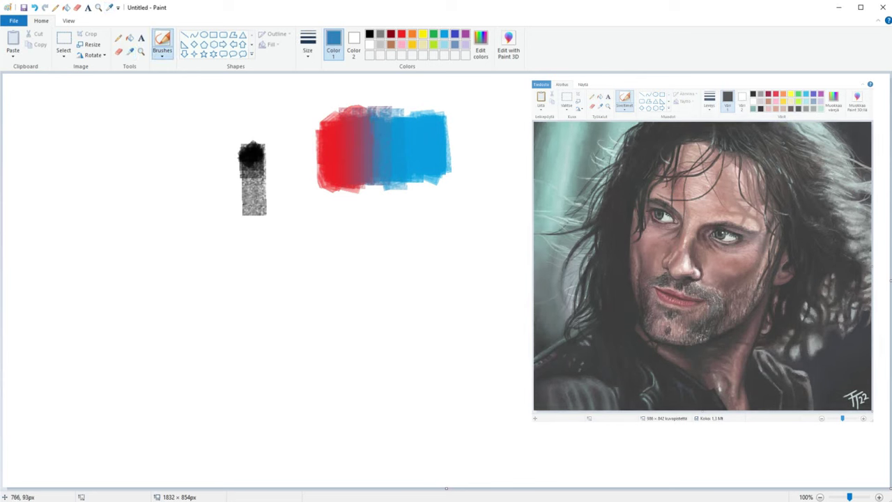
Step: Sample the muted purple from the red-blue blend with the Alt, H, K picker
key(alt)
key(h)
key(k)
click(369, 154)
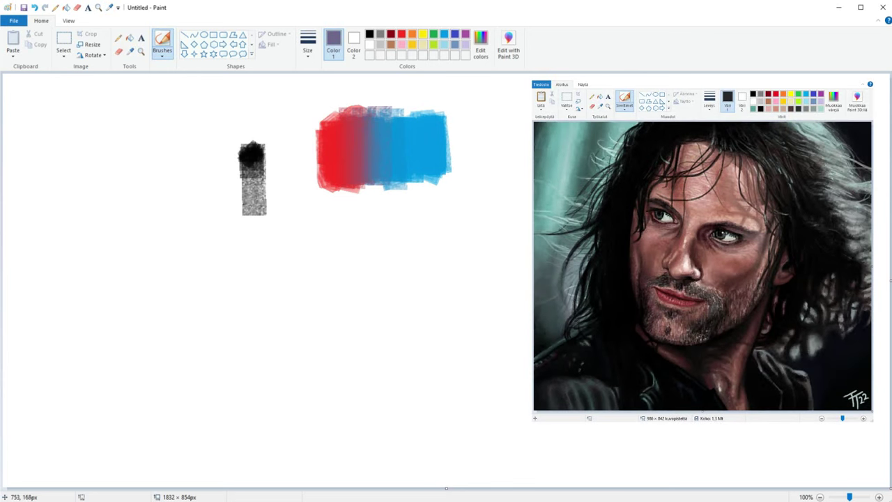